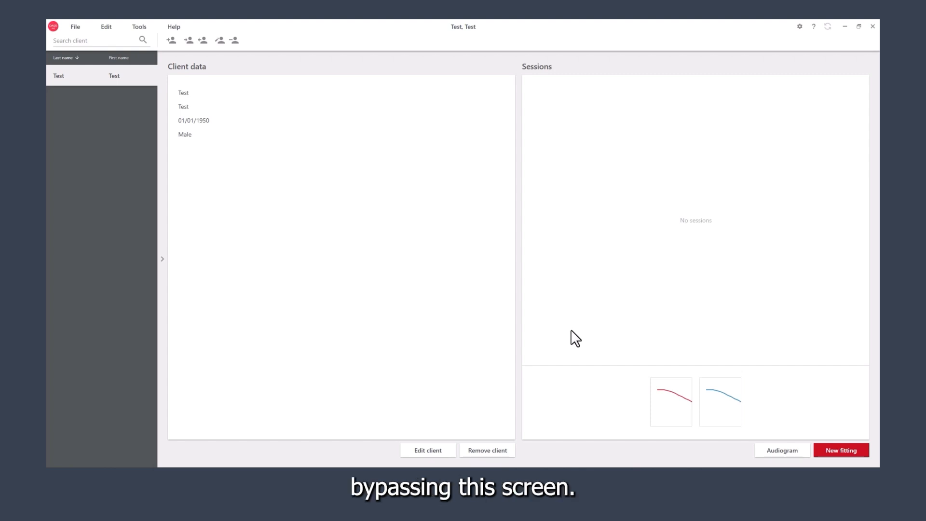
- Start a new fitting for the client and save an Audible Contrast Threshold (ACT) value of 7 dB nCL
left_click(862, 450)
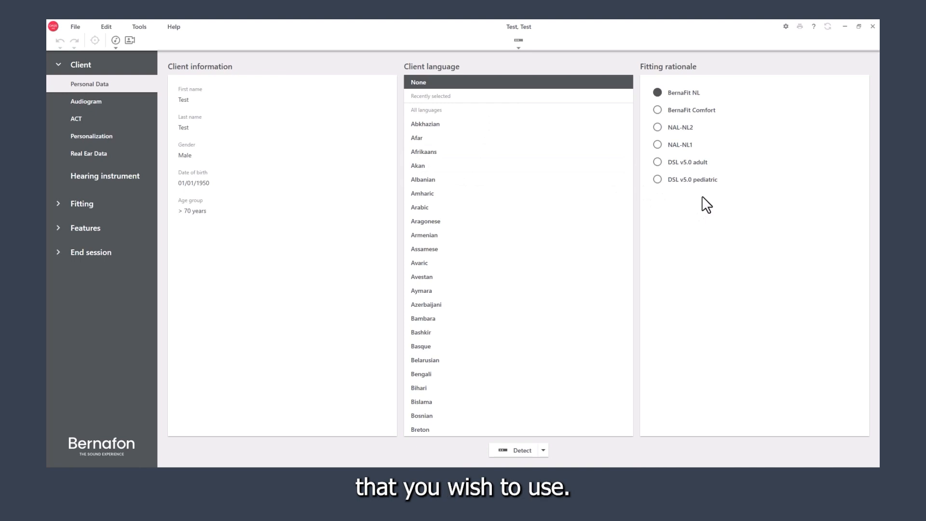
left_click(113, 122)
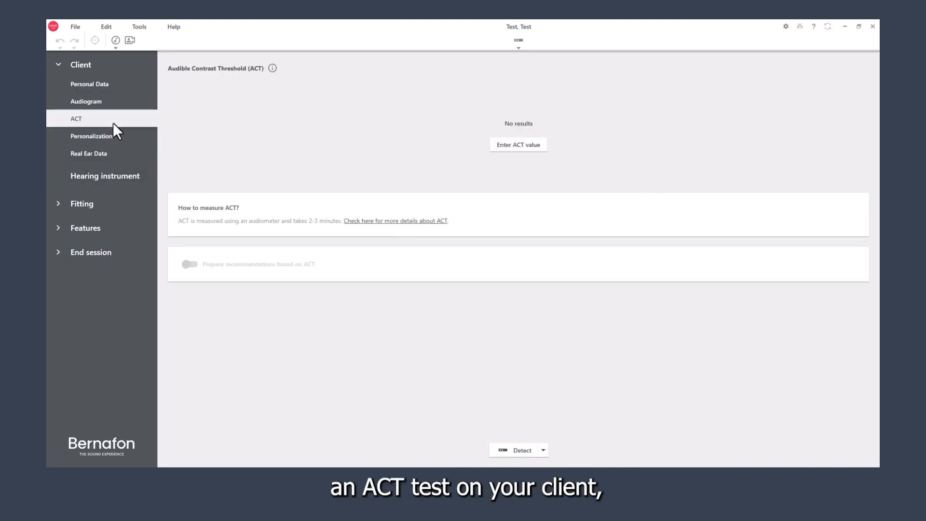
left_click(515, 144)
left_click(377, 235)
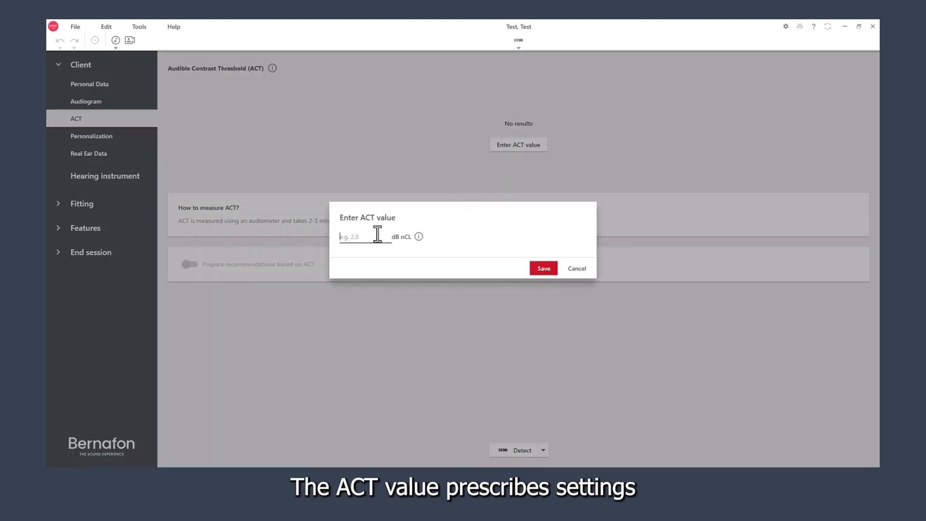
type("7")
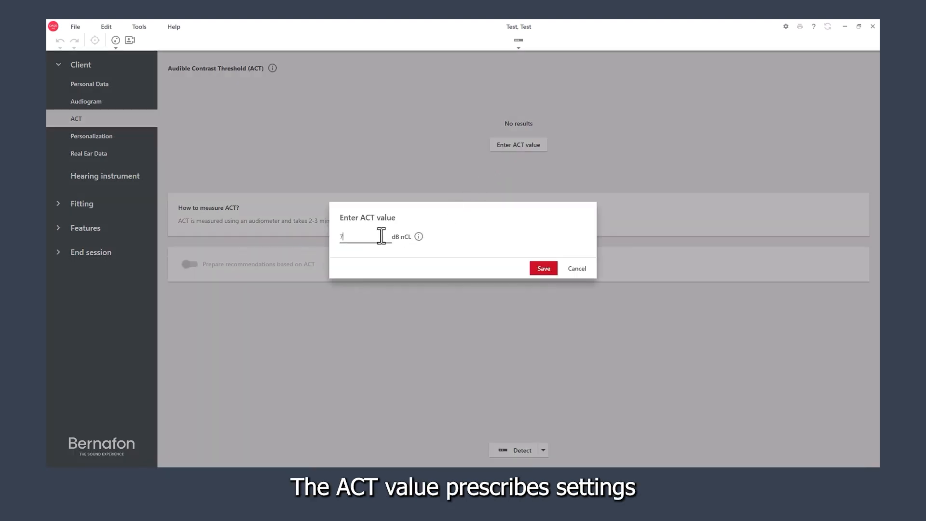
left_click(533, 268)
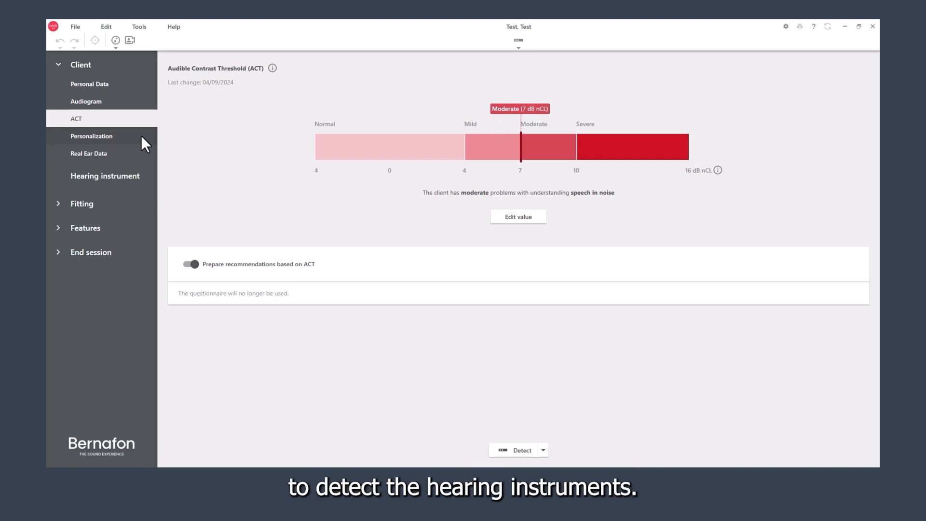
- Review the available earpiece options for the right hearing instrument, keeping the OpenBass dome
left_click(102, 177)
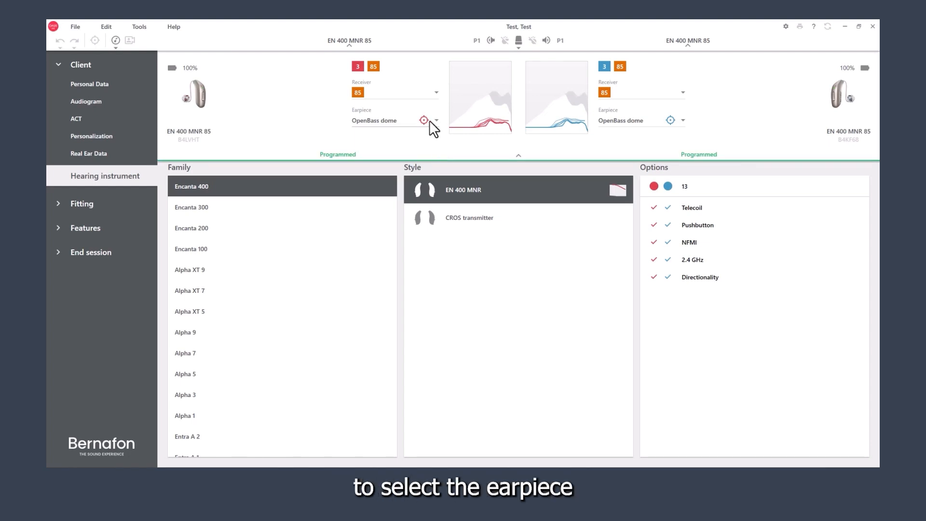
left_click(437, 121)
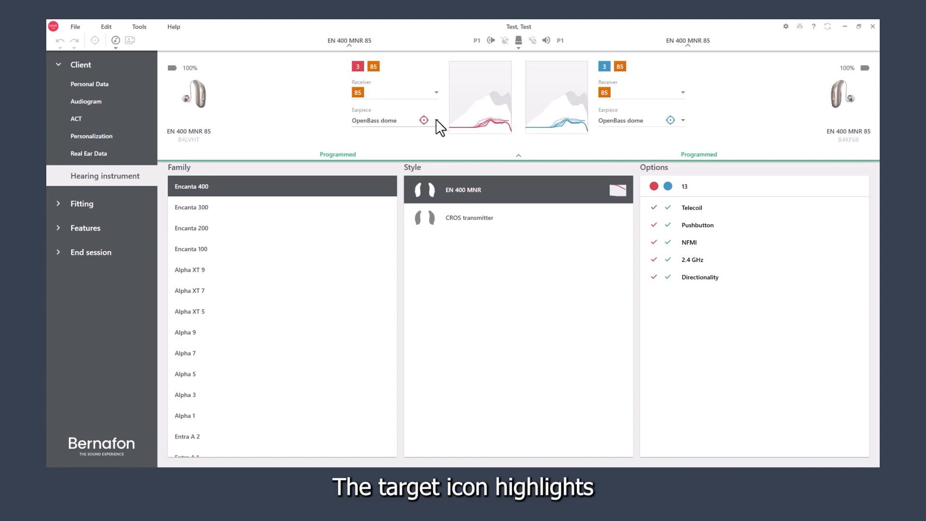
left_click(435, 119)
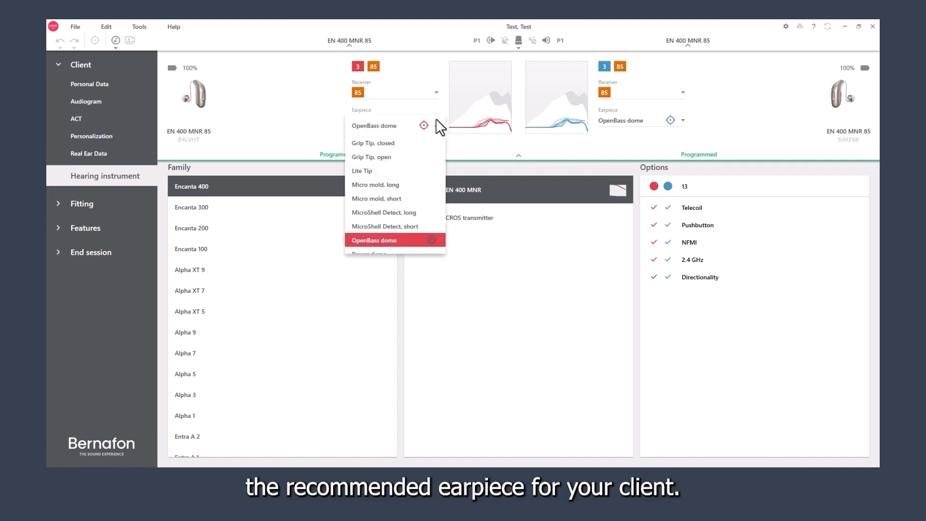
left_click(436, 124)
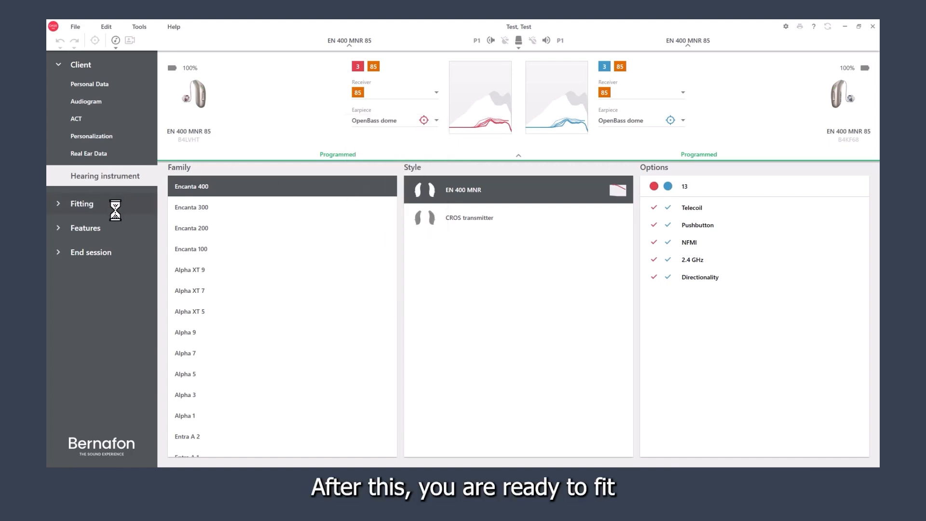
- Turn on automatic gain adaptation for both hearing instruments in the fitting's adaptation settings
left_click(86, 204)
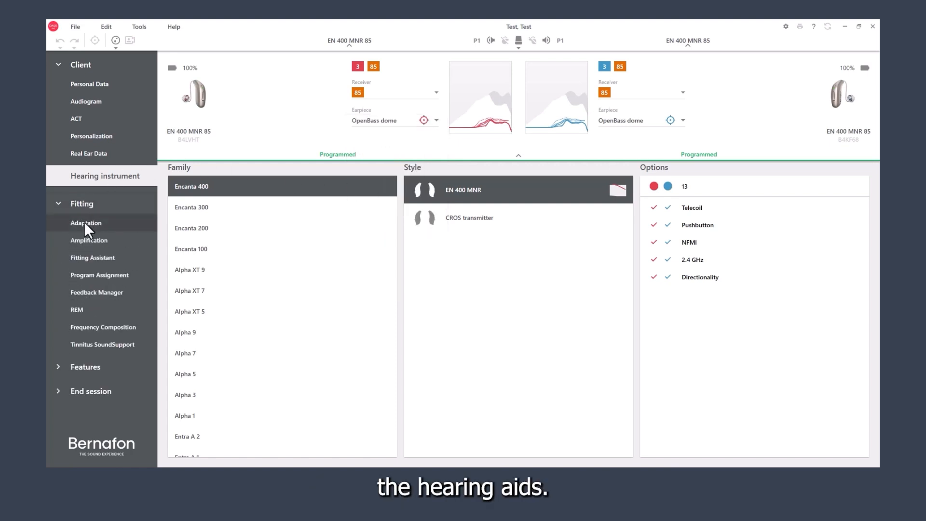
left_click(85, 223)
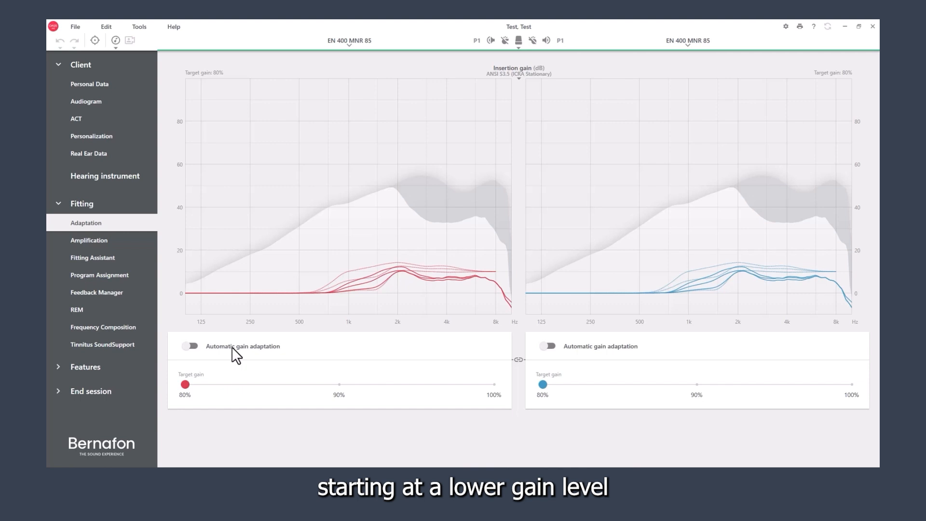
left_click(196, 346)
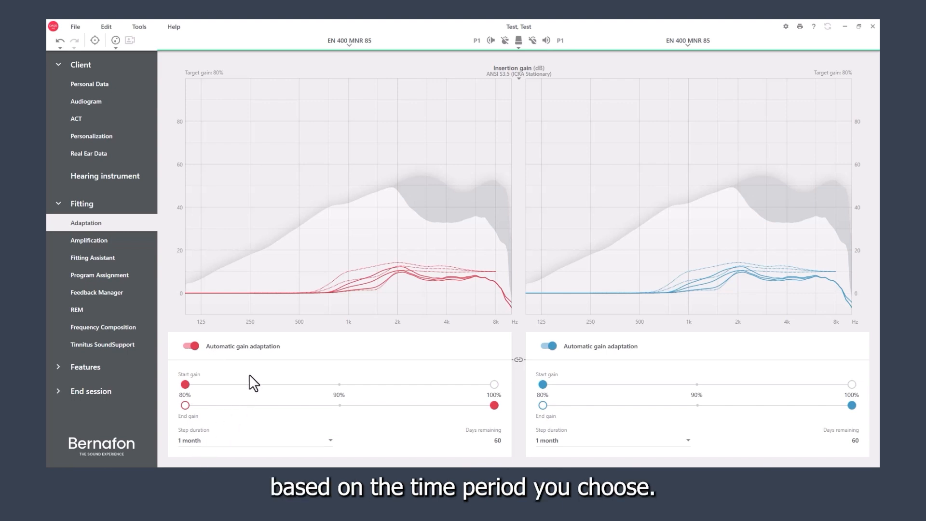
- Raise the P1 Dynamic gain by 3 dB in the 2k to 5k bands at 80, 65 and 50 dB for both ears
left_click(102, 241)
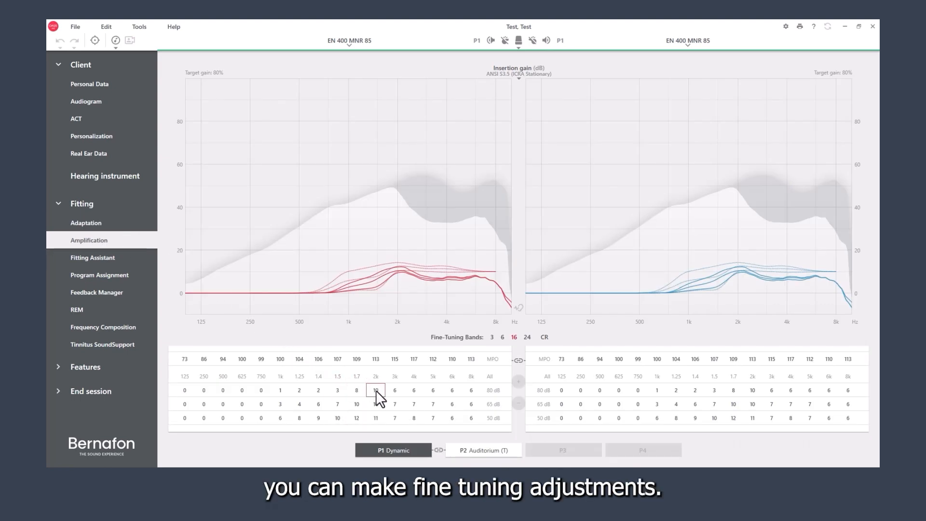
left_click_drag(375, 389, 433, 418)
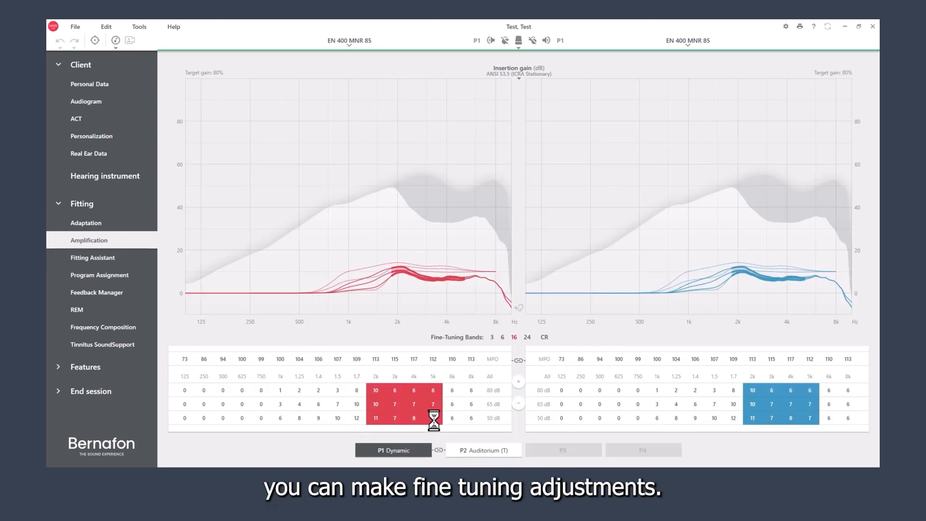
left_click(517, 381)
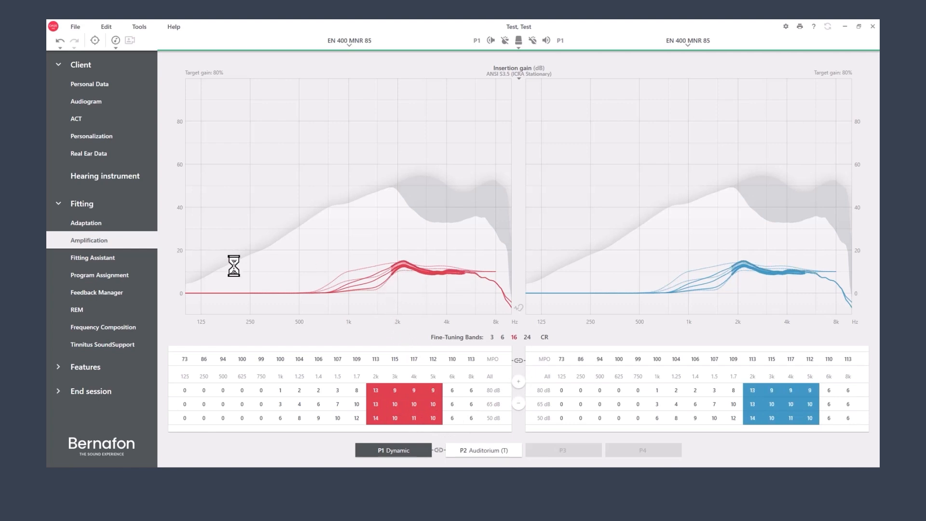
- Add the Music experience program, based on Target, as P3
left_click(97, 273)
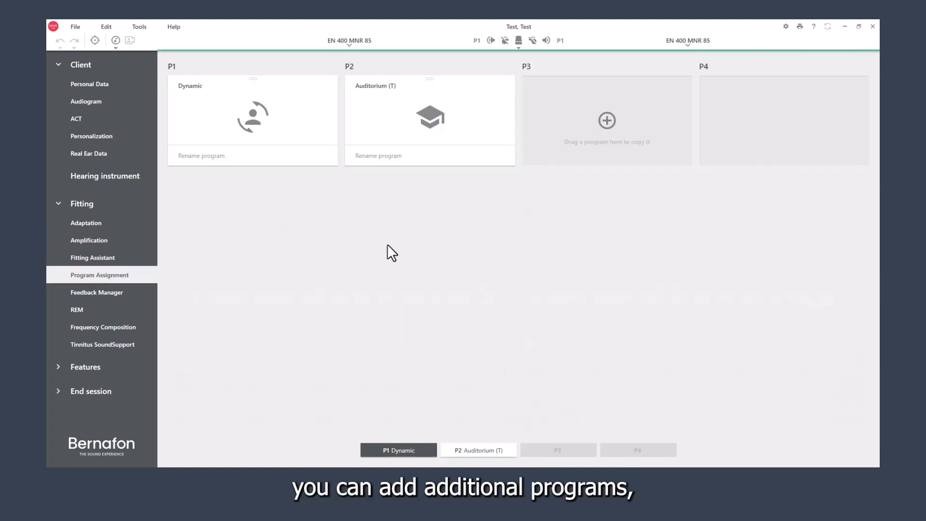
left_click(603, 119)
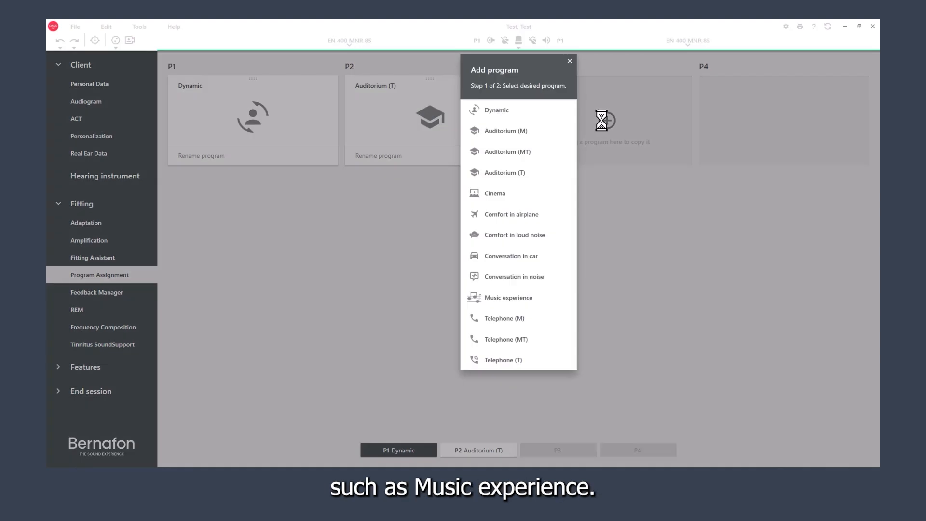
left_click(505, 299)
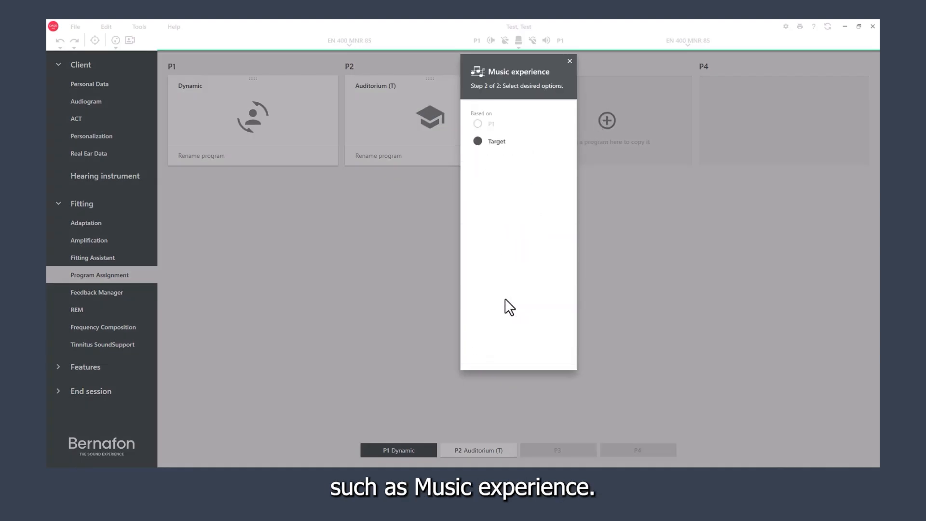
left_click(543, 360)
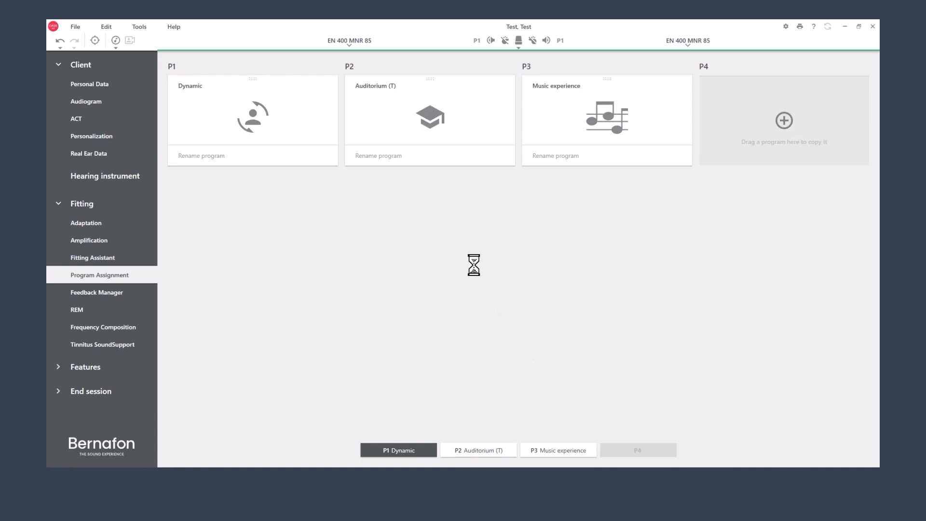
left_click(98, 294)
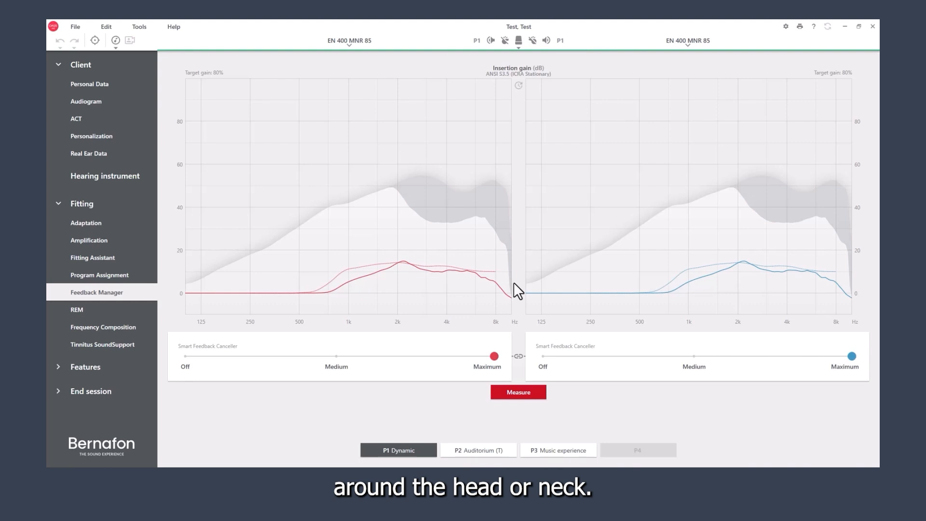
left_click(520, 392)
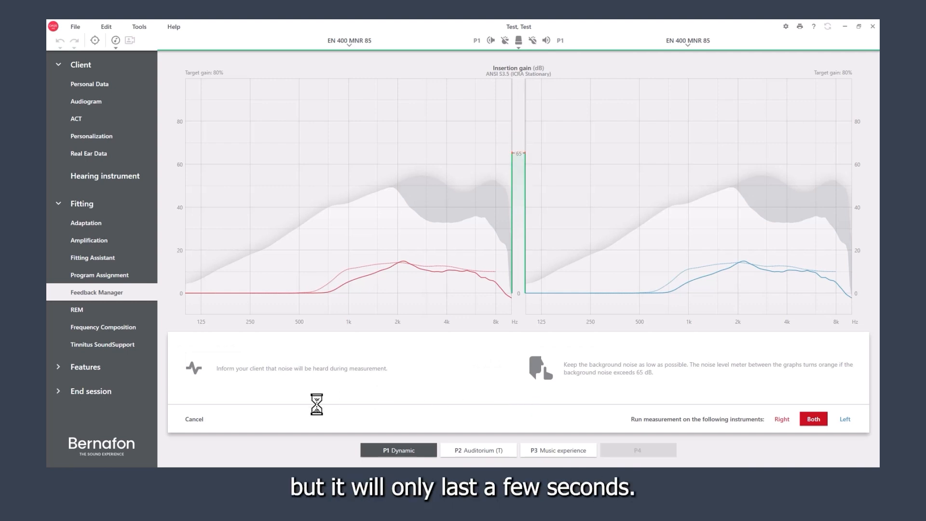
left_click(198, 421)
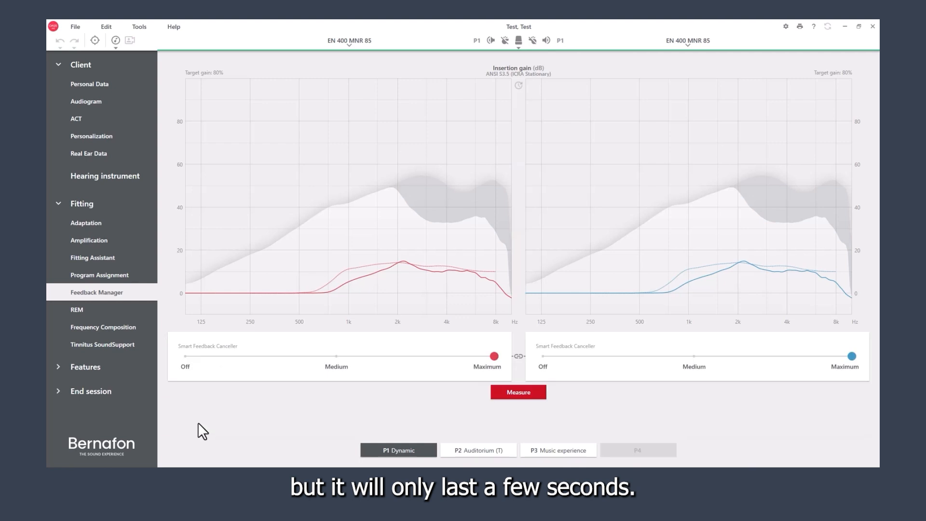
- Review the program-specific feature settings for P1 Dynamic and their prescribed targets
left_click(88, 369)
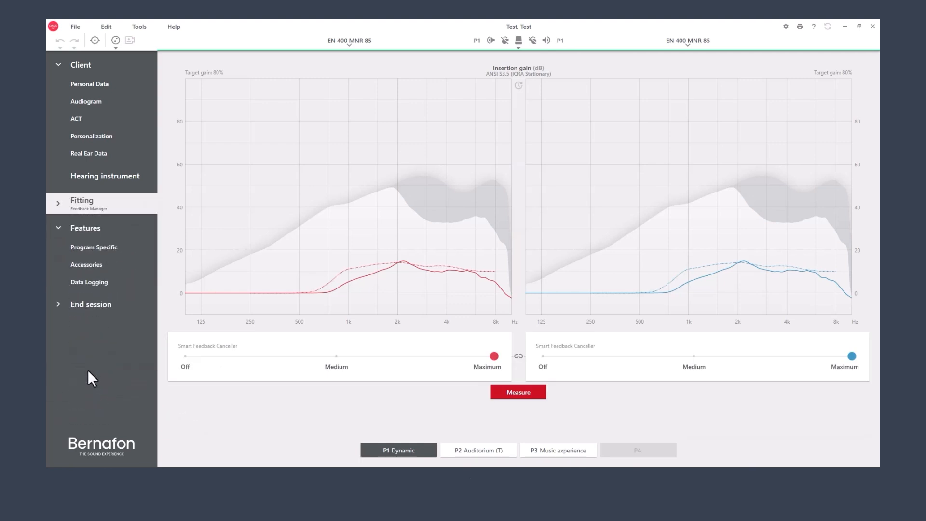
left_click(96, 248)
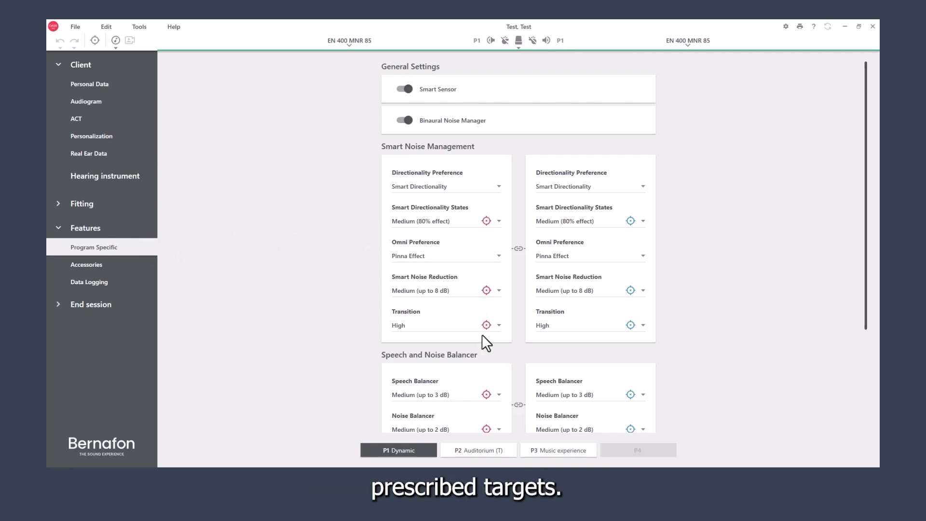
- Enable volume control on both hearing instruments in the end-session controls
left_click(89, 308)
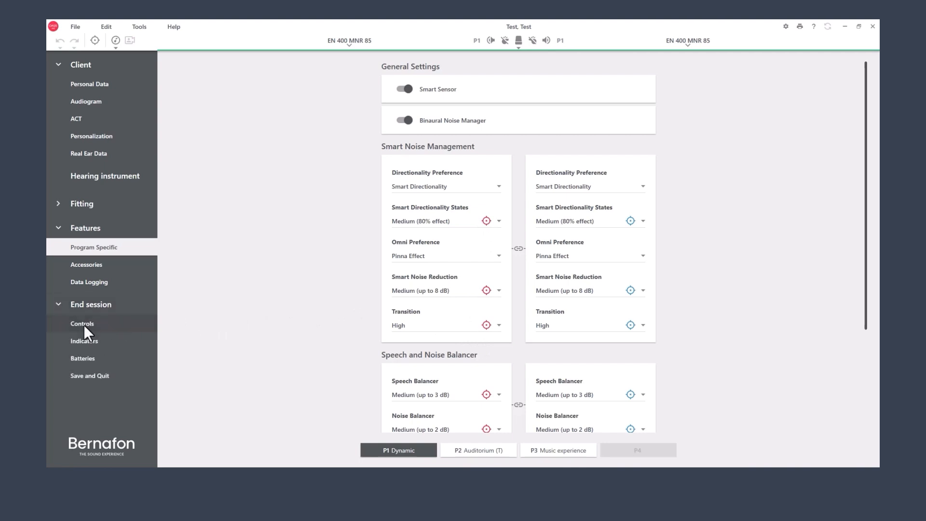
left_click(83, 324)
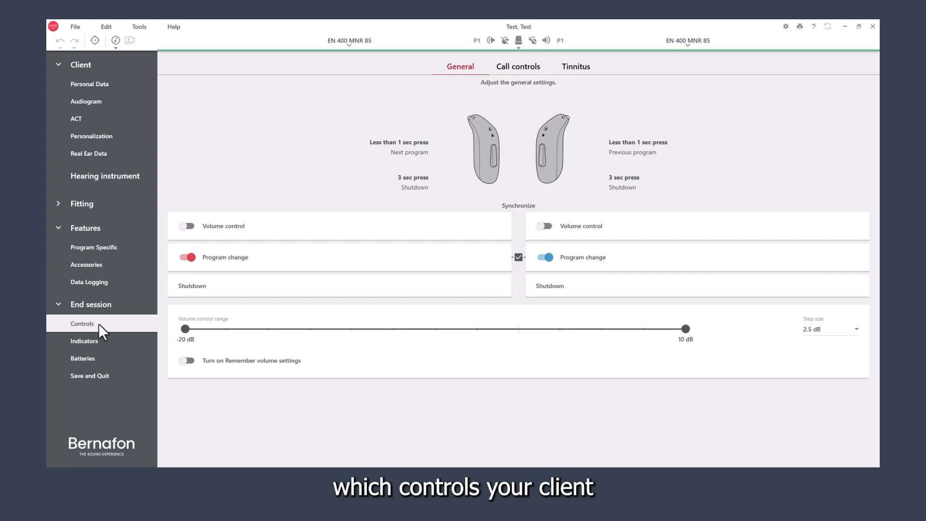
left_click(188, 226)
left_click(549, 226)
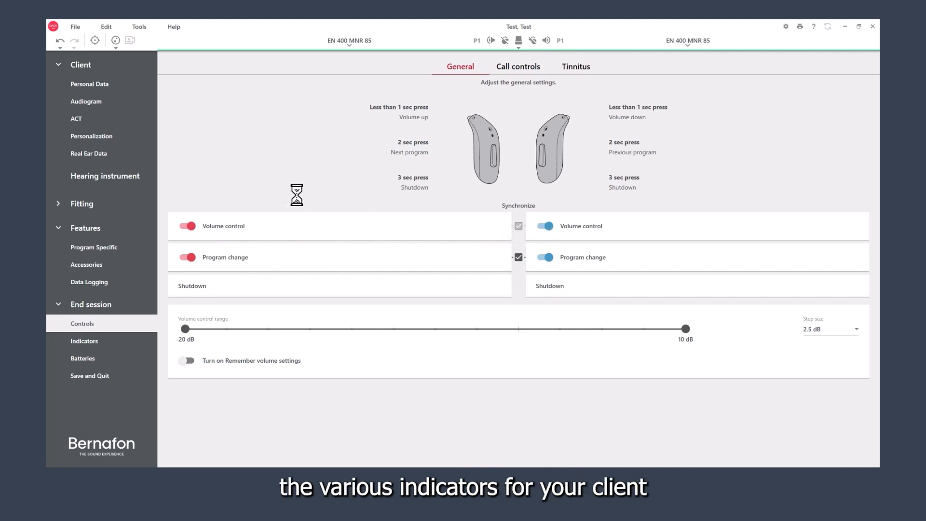
- Preview the start-up indicator sound for the right instrument in the indicator settings
left_click(88, 341)
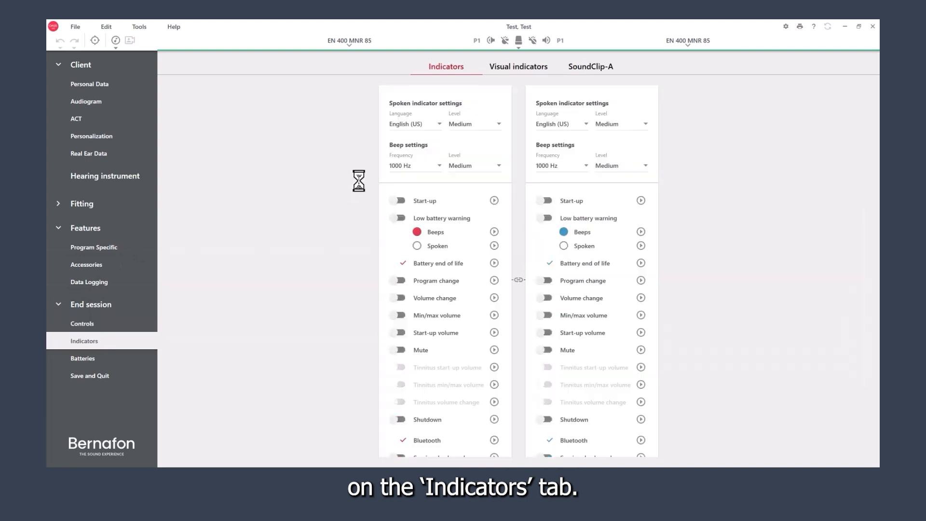
left_click(494, 200)
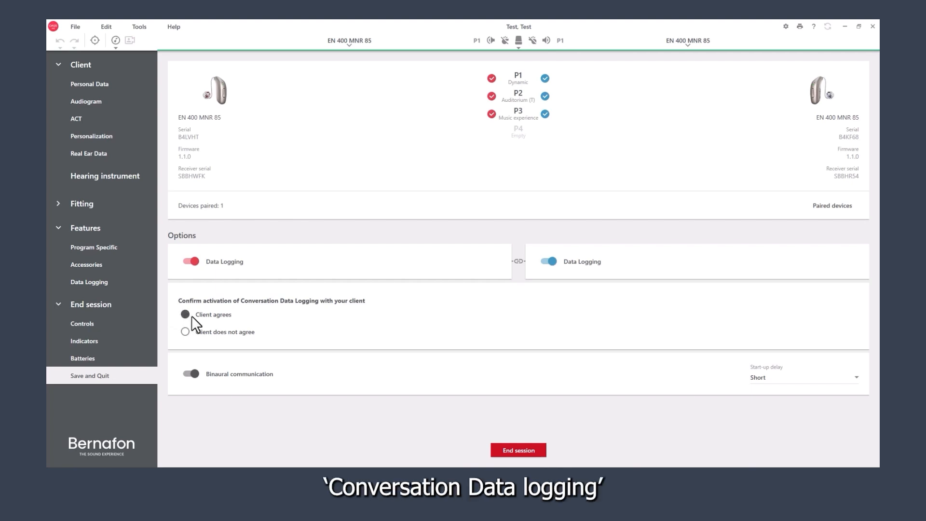
- End the session and save the fitting to the database and both instruments
left_click(508, 450)
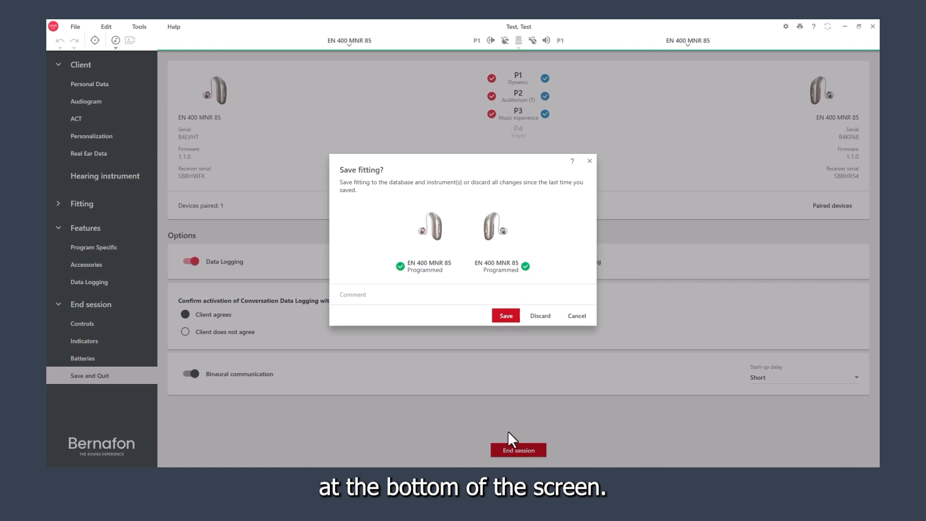
left_click(504, 316)
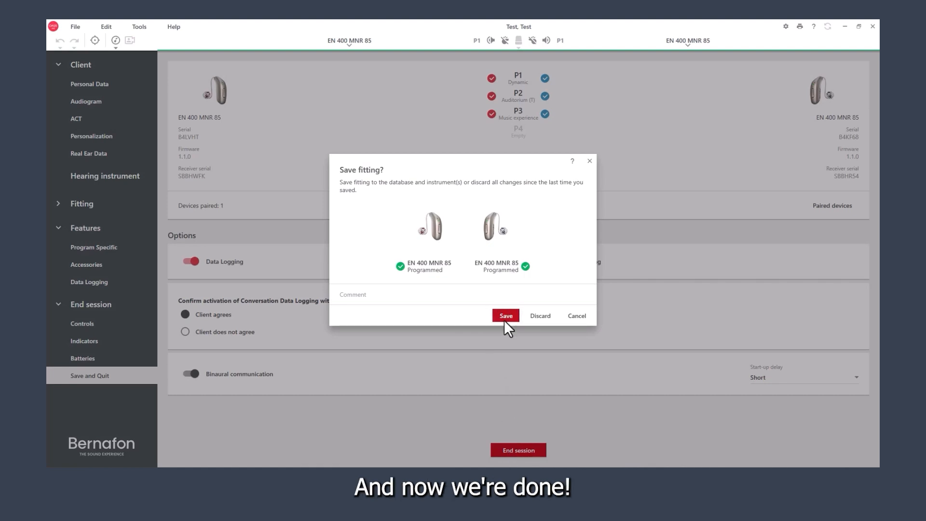